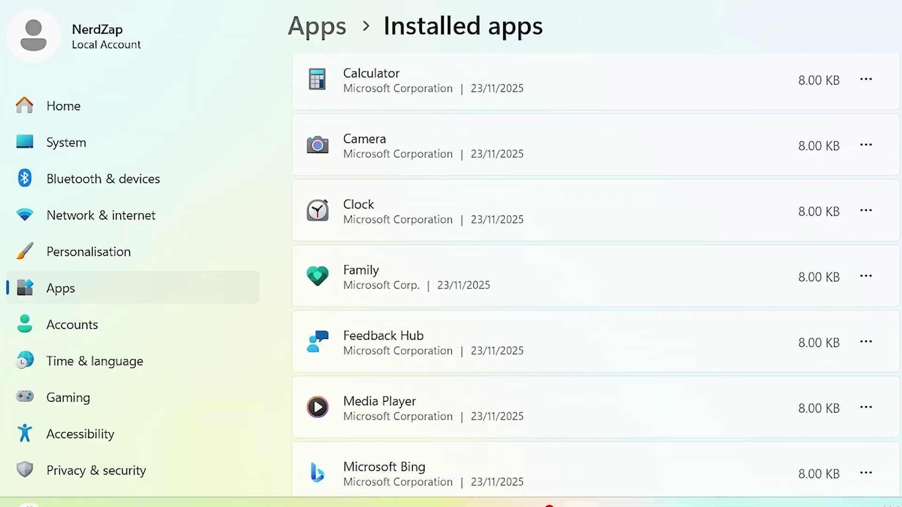
Step: Apply the Windows Classic theme selected in the Themes tab dropdown
{"action": "scroll", "coordinate": [596, 273], "scroll_direction": "down", "scroll_amount": 2}
{"action": "scroll", "coordinate": [596, 273], "scroll_direction": "down", "scroll_amount": 5}
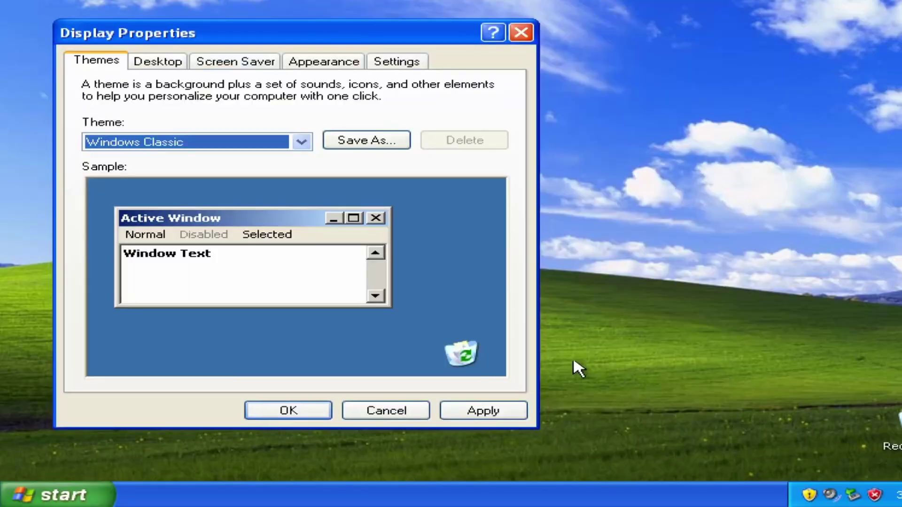
{"action": "left_click", "coordinate": [520, 412]}
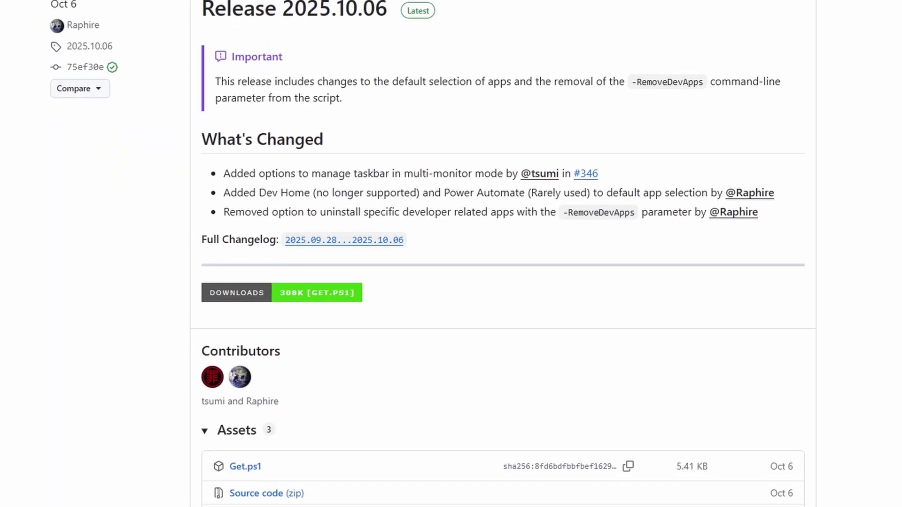
{"action": "scroll", "coordinate": [451, 254], "scroll_direction": "down", "scroll_amount": 5}
{"action": "scroll", "coordinate": [451, 254], "scroll_direction": "down", "scroll_amount": 6}
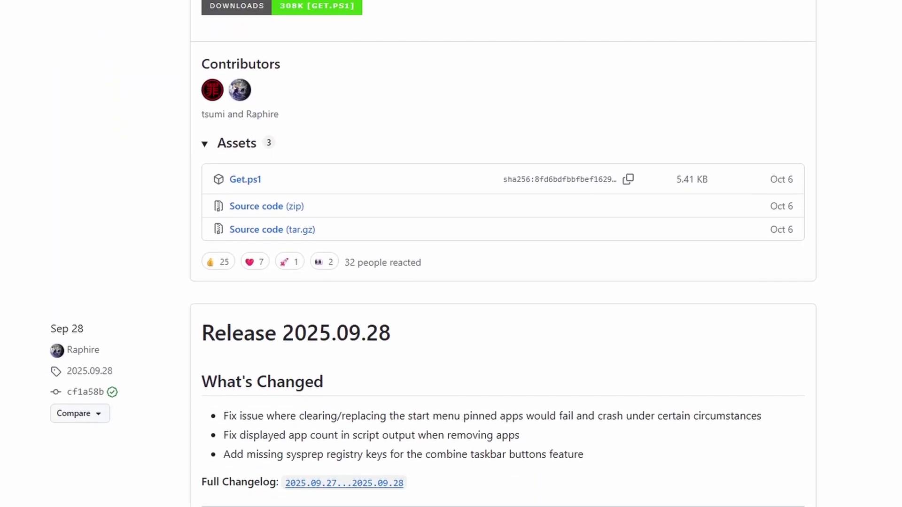
{"action": "scroll", "coordinate": [451, 254], "scroll_direction": "down", "scroll_amount": 2}
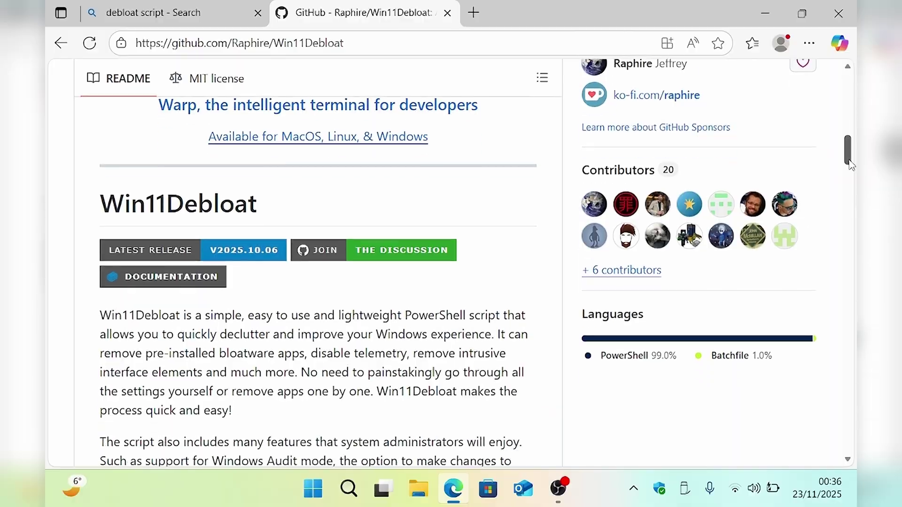
Step: Copy the README's -RunDefaults launch command from the default-mode code block
{"action": "left_click_drag", "start_coordinate": [851, 164], "coordinate": [856, 310]}
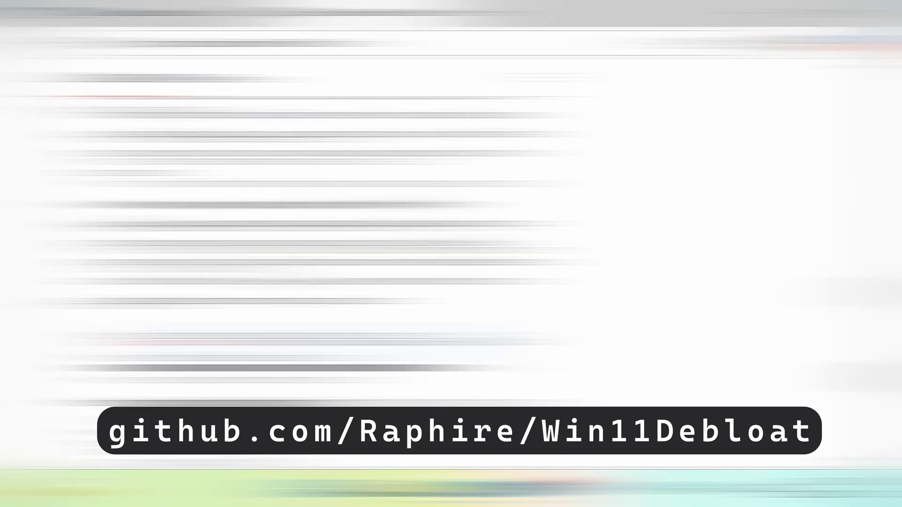
{"action": "left_click_drag", "start_coordinate": [385, 366], "coordinate": [339, 366]}
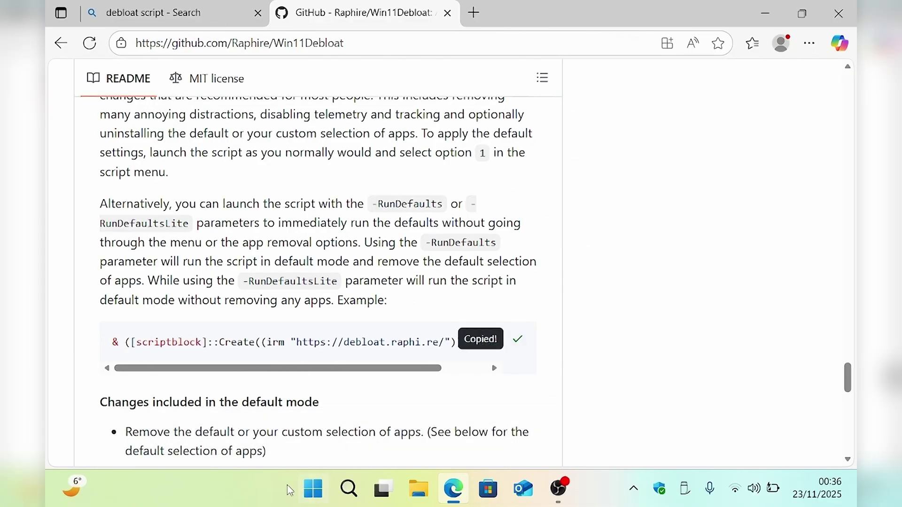
Step: Open PowerShell maximized and paste the Win11Debloat command without its -RunDefaults ending
{"action": "left_click", "coordinate": [314, 497]}
{"action": "type", "text": "powe"}
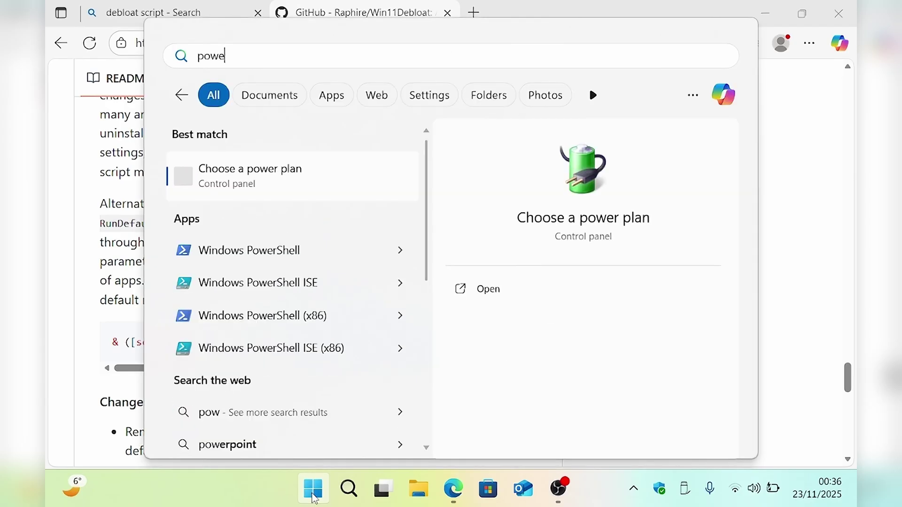
{"action": "type", "text": "rsh"}
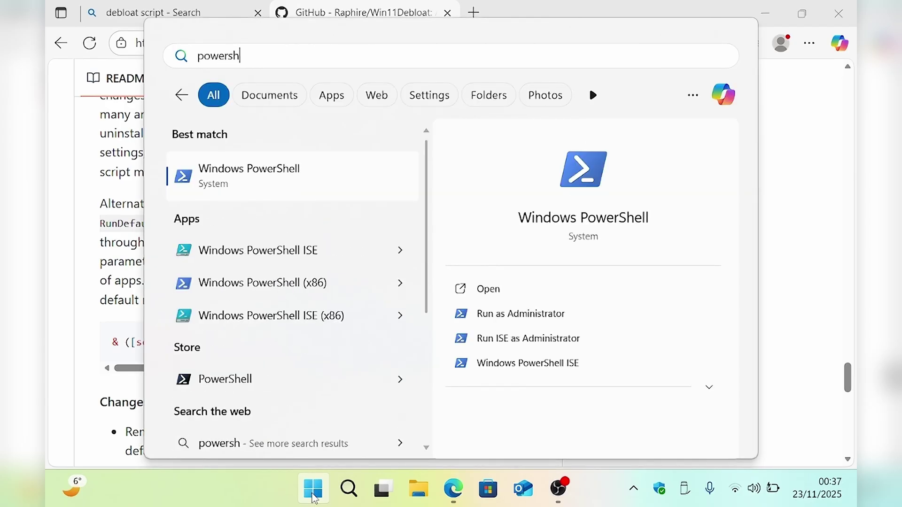
{"action": "left_click", "coordinate": [314, 497]}
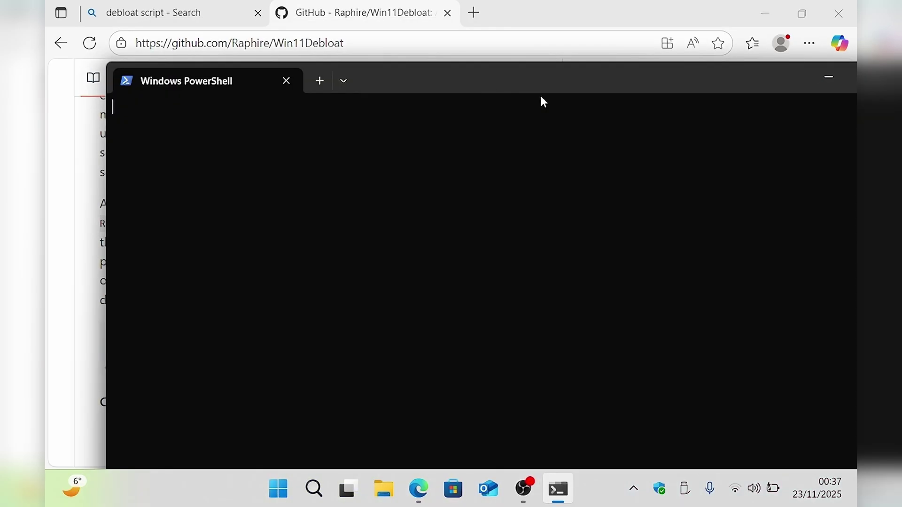
{"action": "left_click_drag", "start_coordinate": [533, 83], "coordinate": [453, 6]}
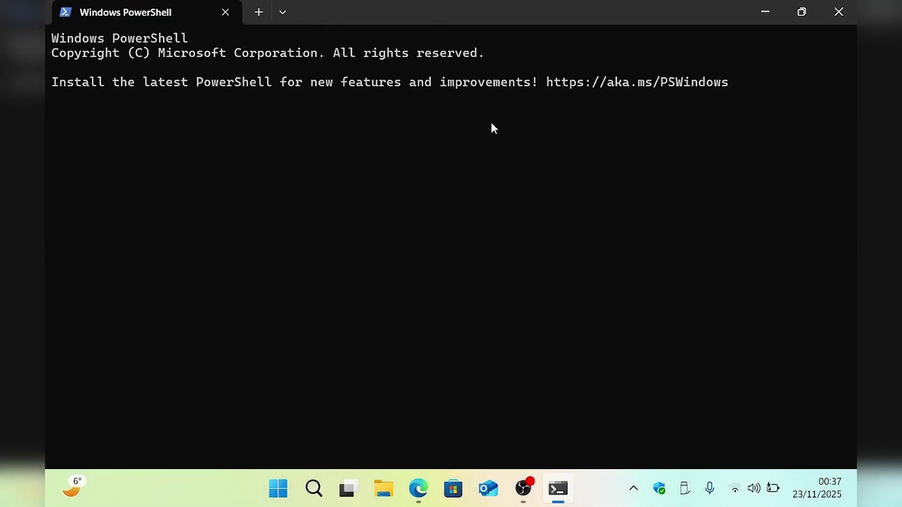
{"action": "type", "text": "& ([scriptblock]::Create((irm \"https://debloat.raphi.re/\"))) -RunDefaults"}
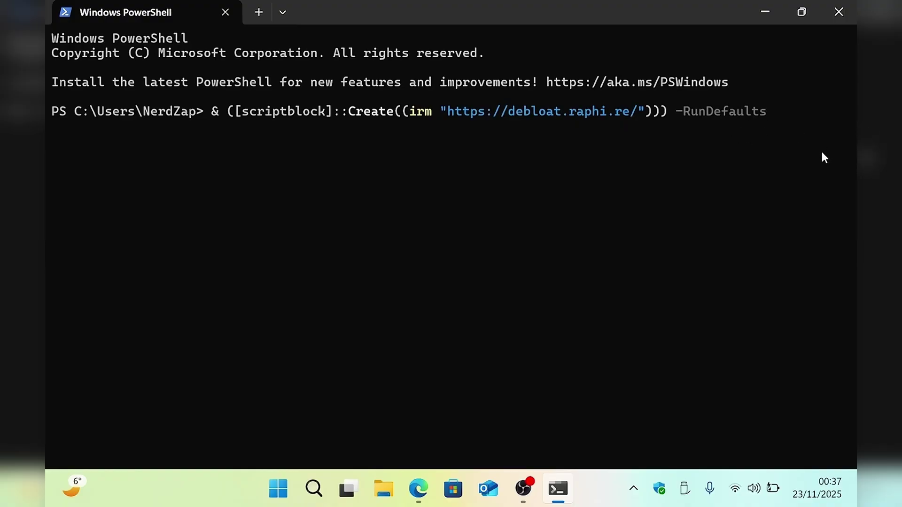
{"action": "key", "text": "BackSpace"}
{"action": "key", "text": "BackSpace"}
{"action": "key", "text": "BackSpace"}
{"action": "key", "text": "BackSpace"}
{"action": "key", "text": "BackSpace"}
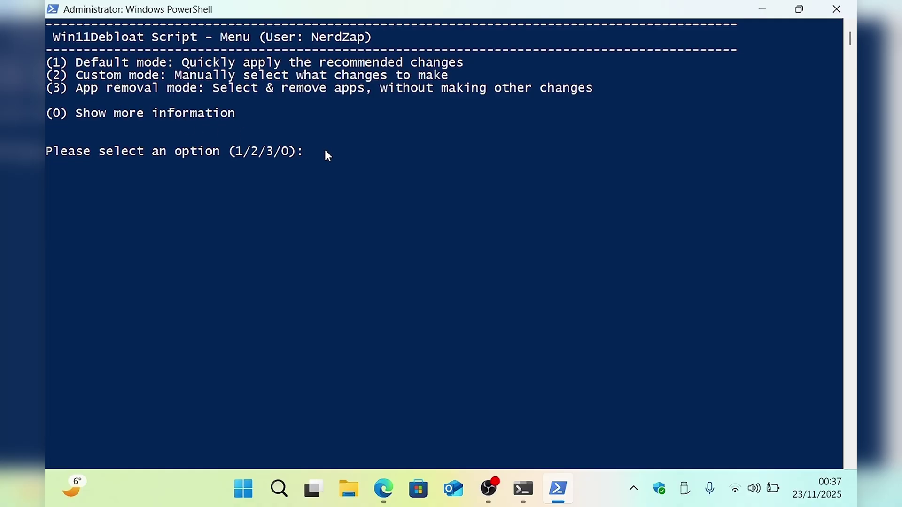
Step: Choose default mode, remove the default app selection, execute the changes, then exit the script
{"action": "key", "text": "Return"}
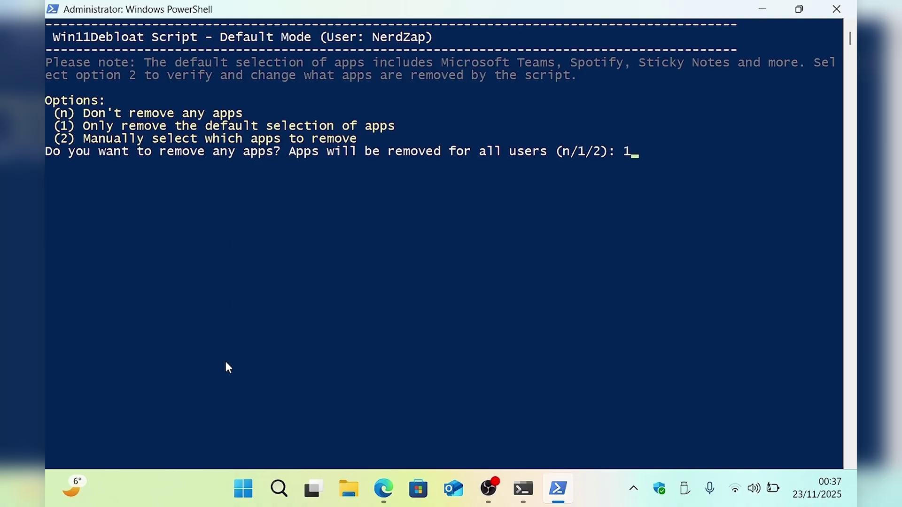
{"action": "key", "text": "Return"}
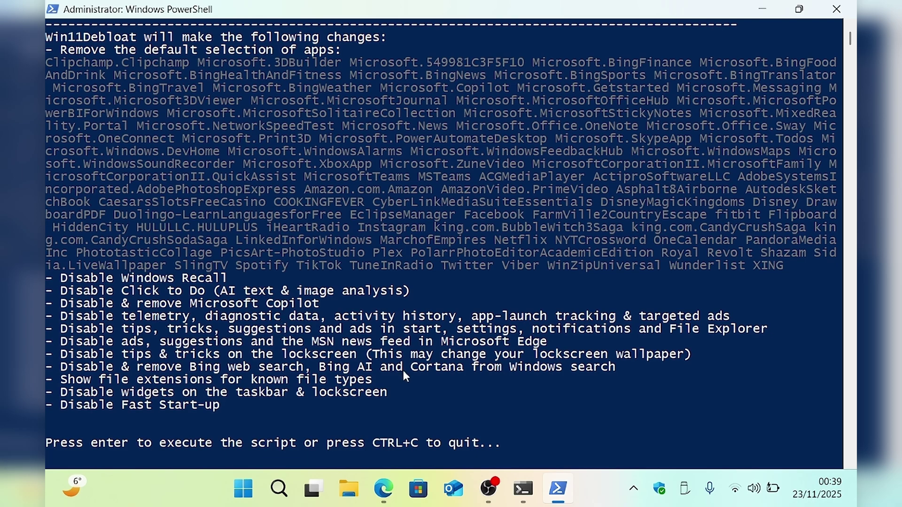
{"action": "key", "text": "Return"}
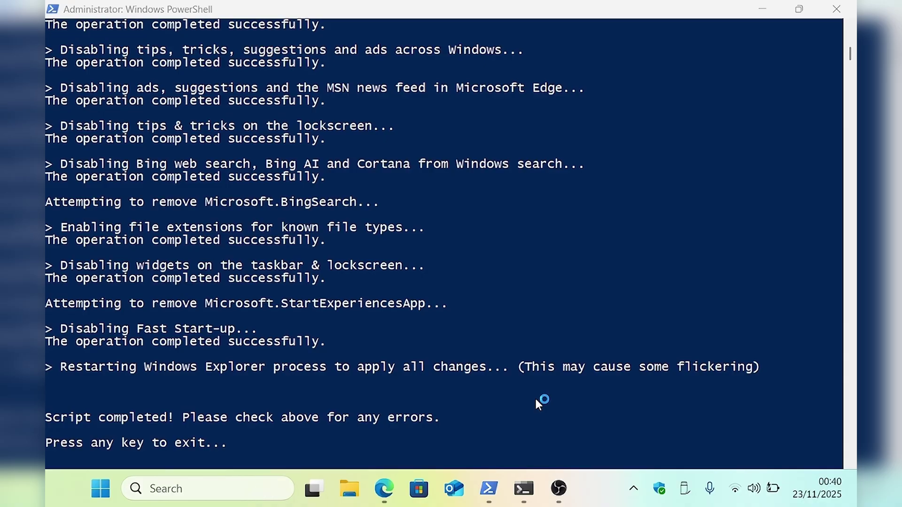
{"action": "key", "text": "Return"}
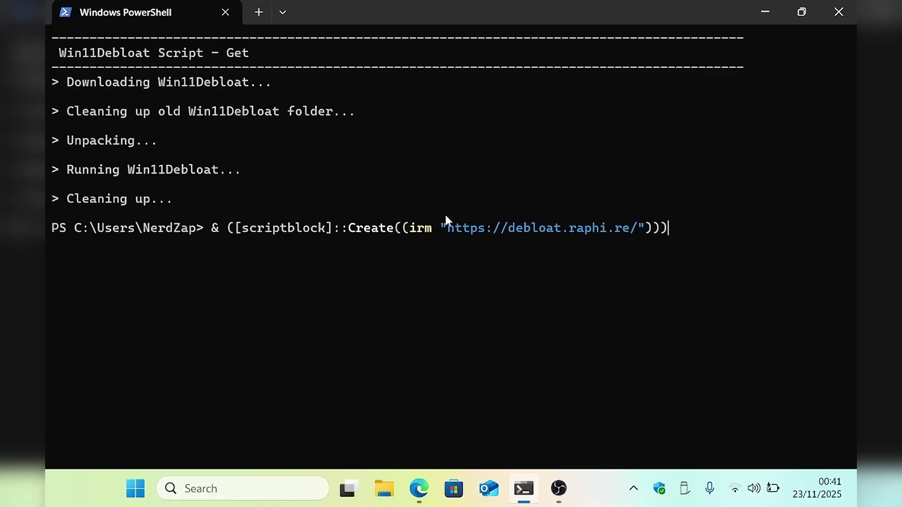
Step: Rerun the script in app removal mode, listing only installed apps
{"action": "key", "text": "Return"}
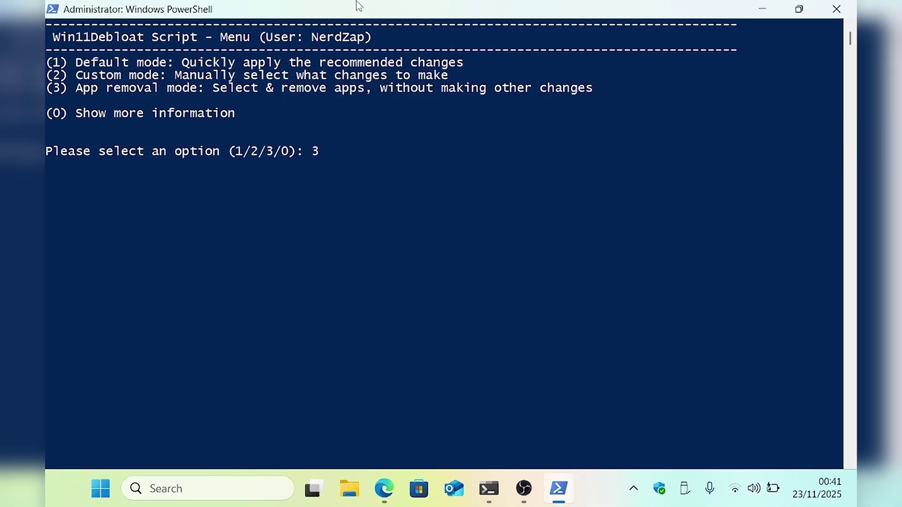
{"action": "key", "text": "Return"}
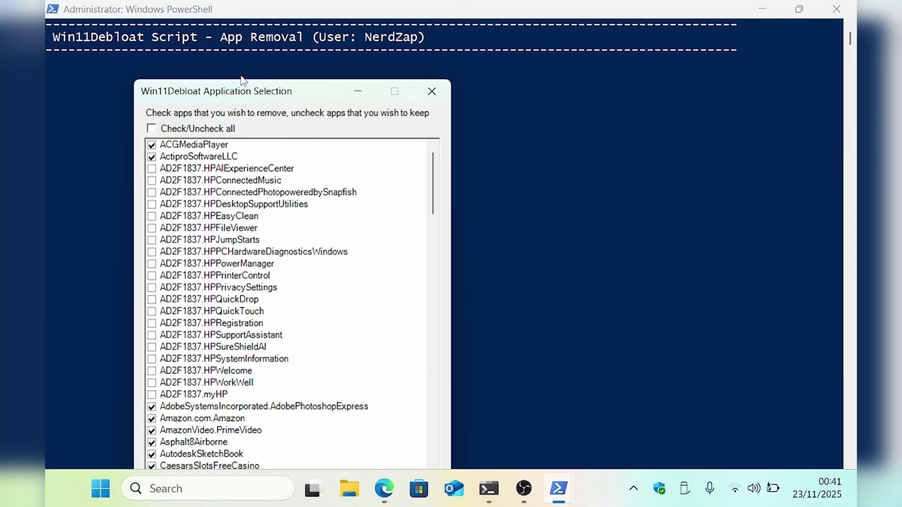
{"action": "left_click_drag", "start_coordinate": [249, 91], "coordinate": [298, 47]}
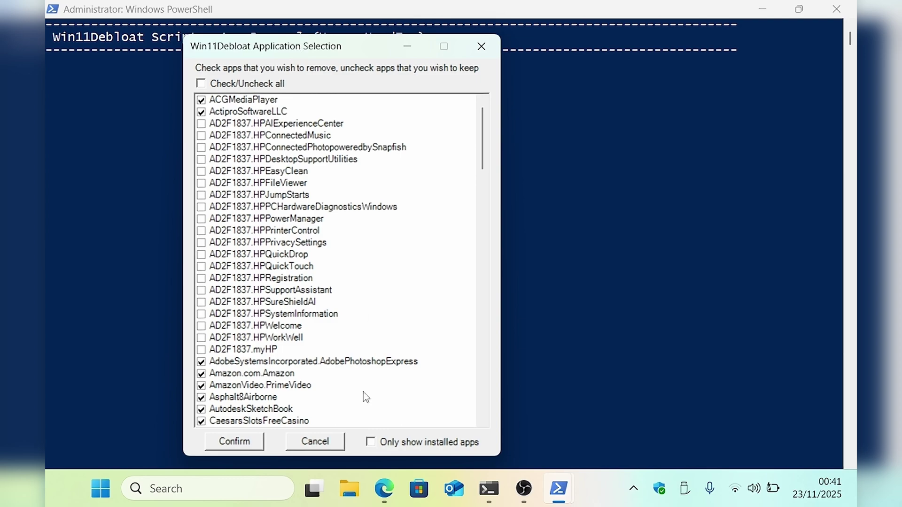
{"action": "left_click", "coordinate": [371, 443]}
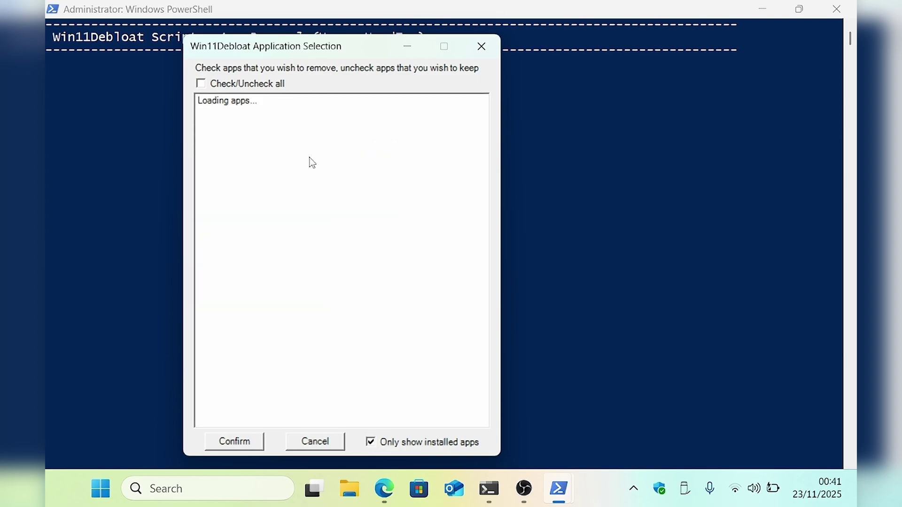
Step: Select all apps except Edge, Calculator, Notepad, Store and Terminal, then remove the 14
{"action": "left_click", "coordinate": [257, 86]}
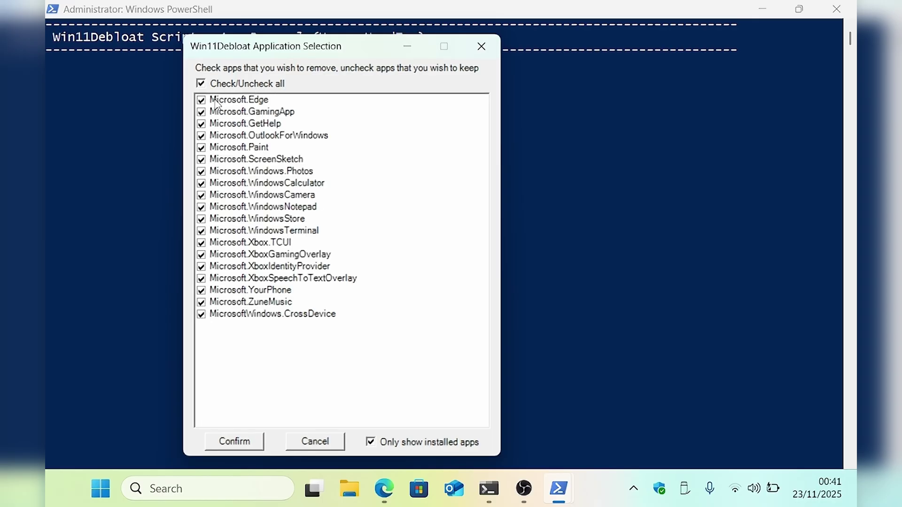
{"action": "left_click", "coordinate": [205, 100]}
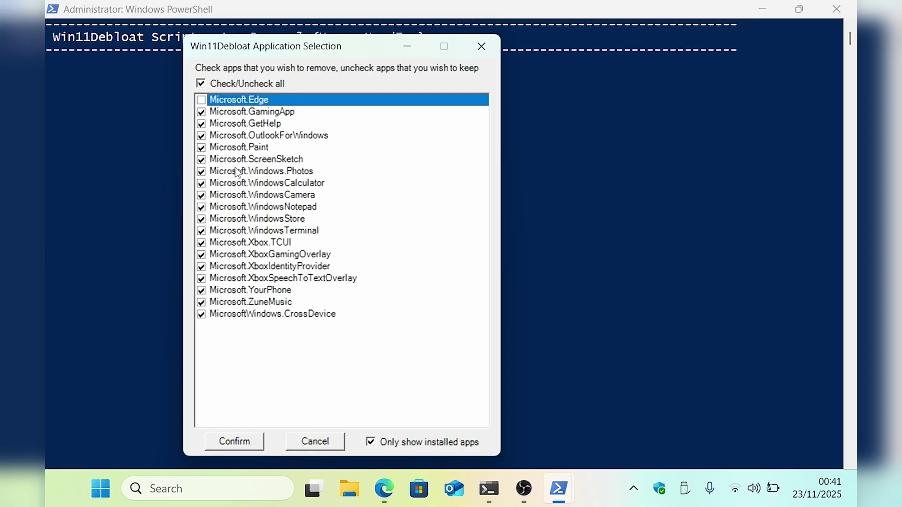
{"action": "left_click", "coordinate": [216, 185]}
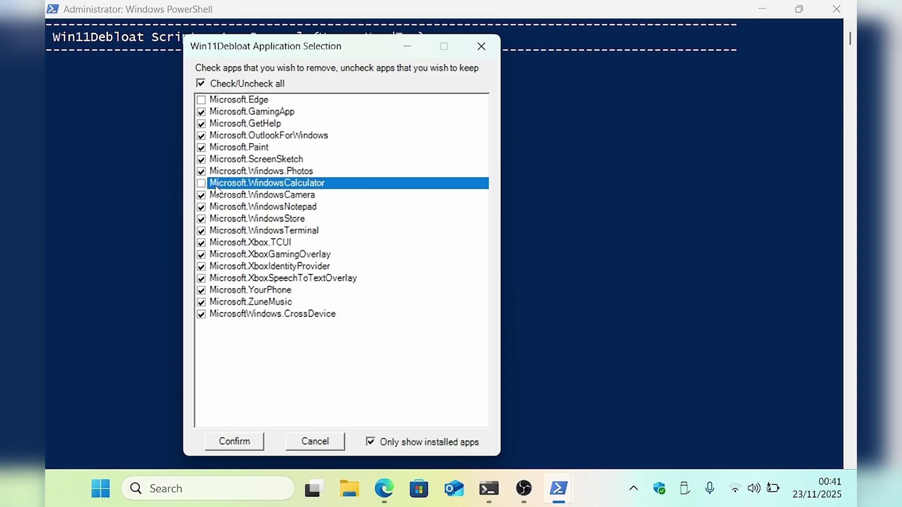
{"action": "left_click", "coordinate": [228, 209]}
{"action": "left_click", "coordinate": [256, 219]}
{"action": "left_click", "coordinate": [270, 231]}
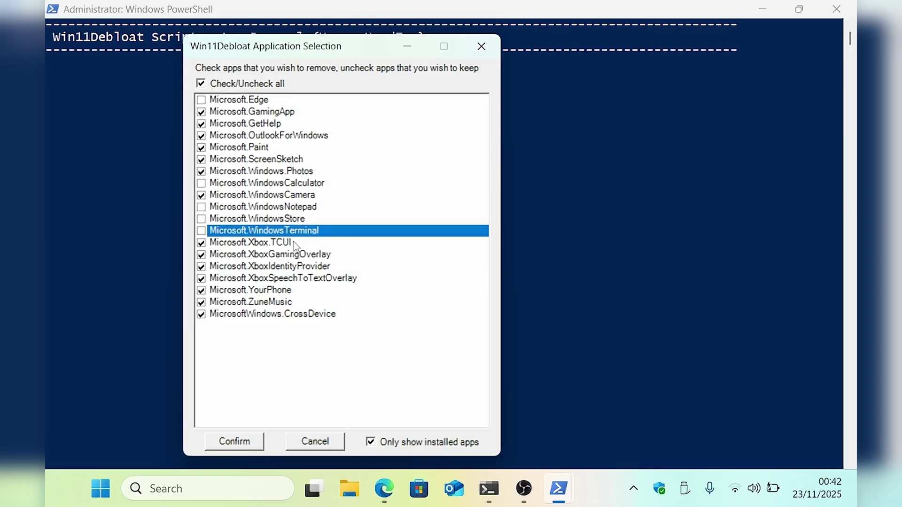
{"action": "left_click", "coordinate": [234, 442]}
{"action": "key", "text": "Return"}
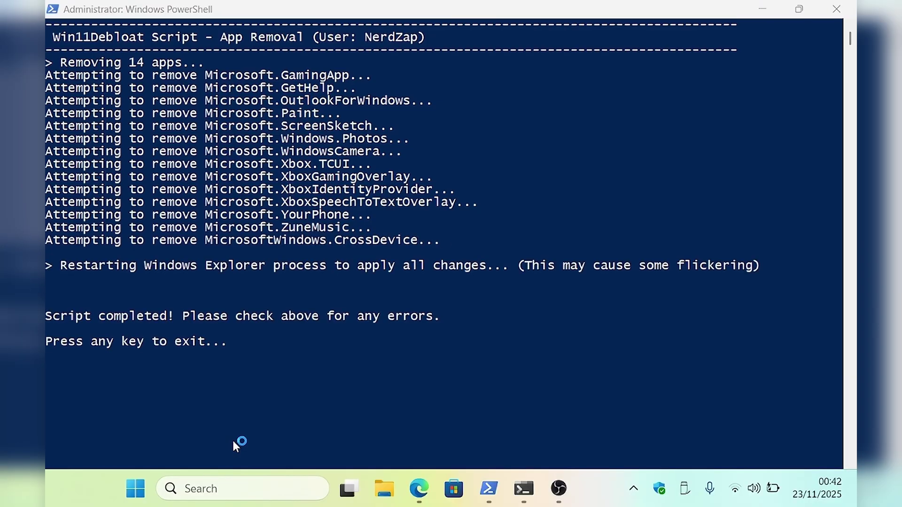
Step: Exit the finished script and set the desktop background to a solid black colour
{"action": "key", "text": "Return"}
{"action": "right_click", "coordinate": [357, 328]}
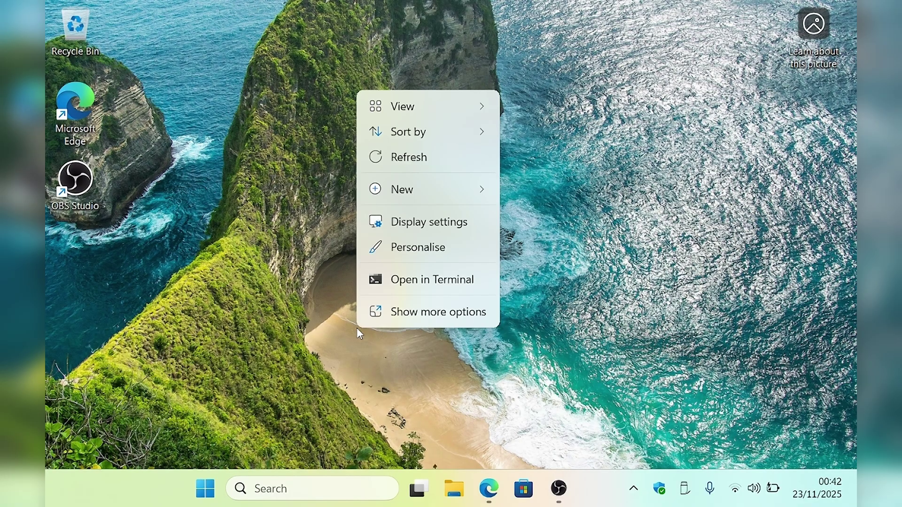
{"action": "left_click", "coordinate": [420, 248]}
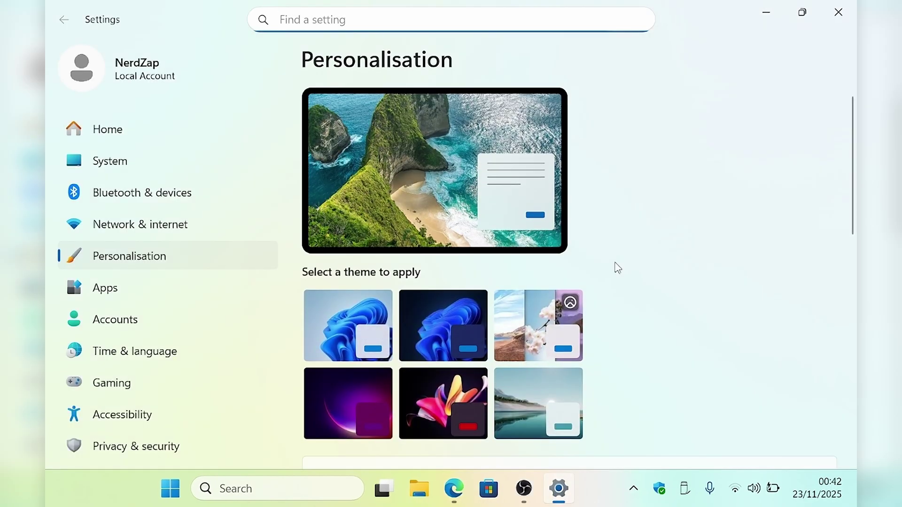
{"action": "scroll", "coordinate": [617, 267], "scroll_direction": "down", "scroll_amount": 4}
{"action": "scroll", "coordinate": [617, 267], "scroll_direction": "up", "scroll_amount": 2}
{"action": "scroll", "coordinate": [611, 282], "scroll_direction": "down", "scroll_amount": 1}
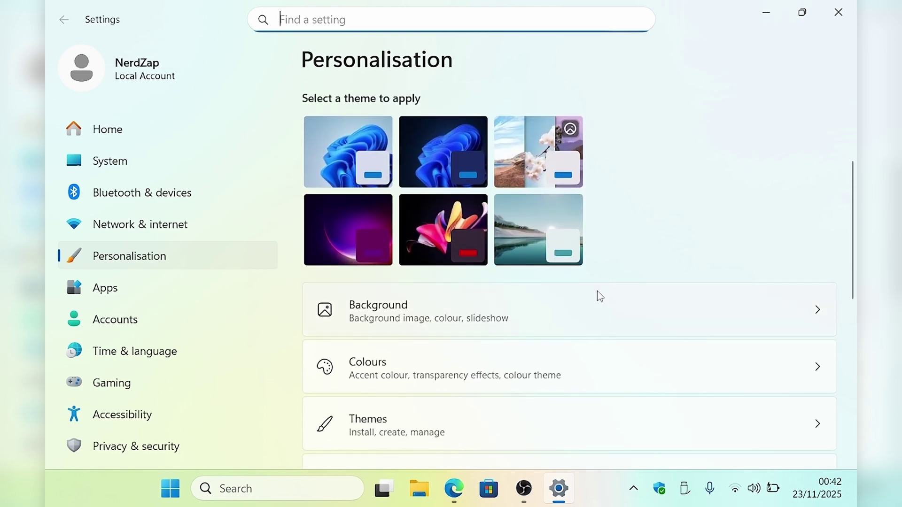
{"action": "left_click", "coordinate": [595, 299]}
{"action": "scroll", "coordinate": [581, 345], "scroll_direction": "down", "scroll_amount": 3}
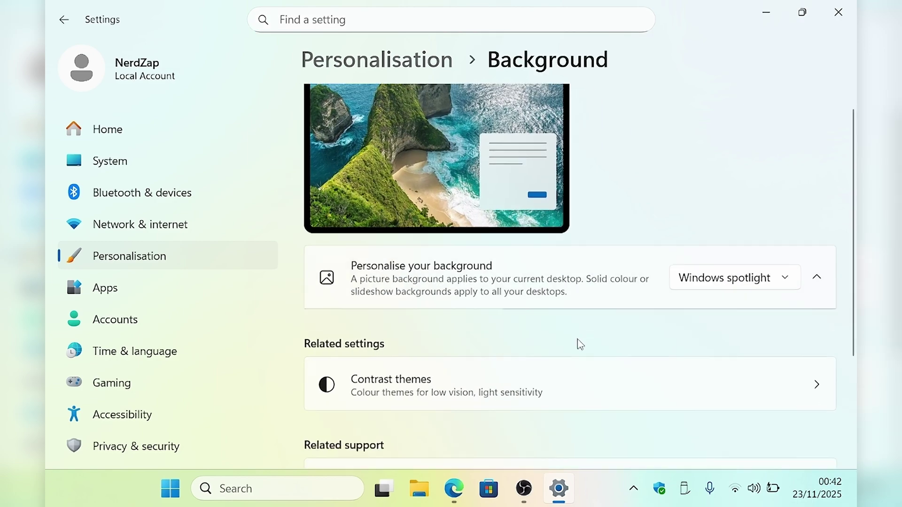
{"action": "scroll", "coordinate": [581, 345], "scroll_direction": "up", "scroll_amount": 3}
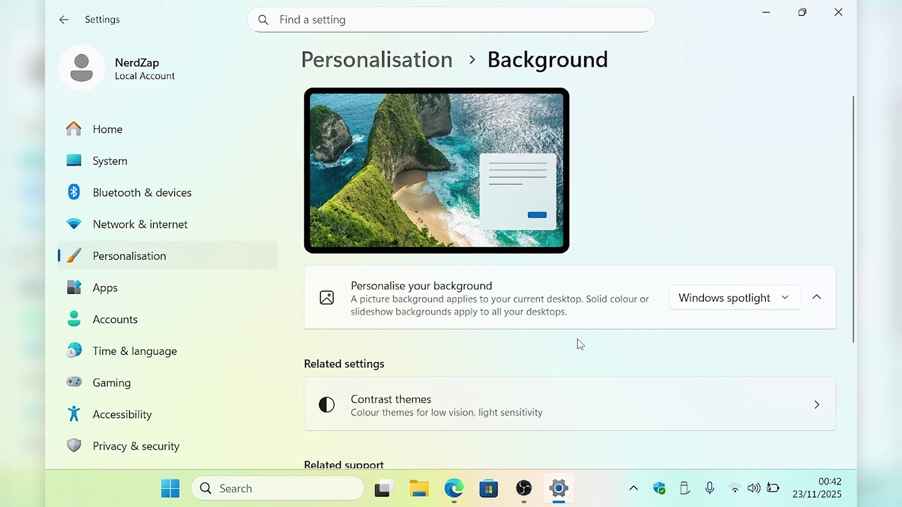
{"action": "left_click", "coordinate": [685, 301]}
{"action": "left_click", "coordinate": [709, 237]}
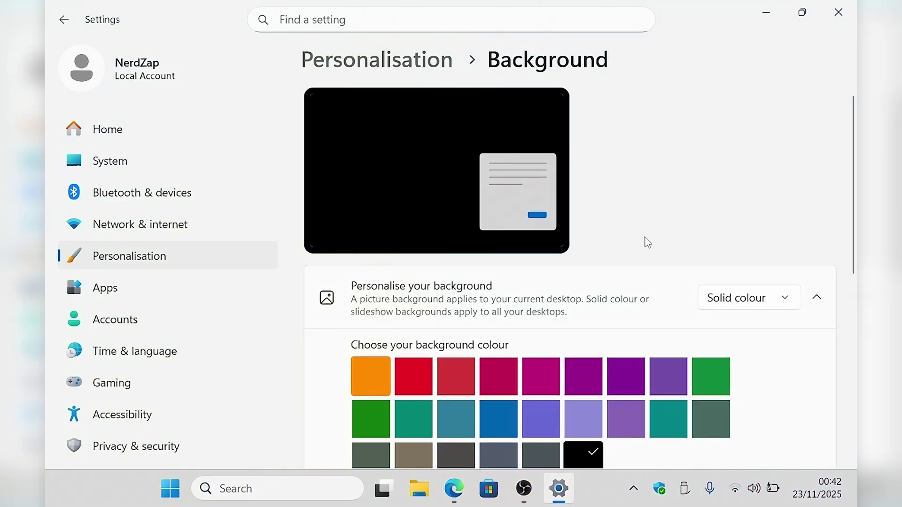
{"action": "left_click", "coordinate": [838, 12]}
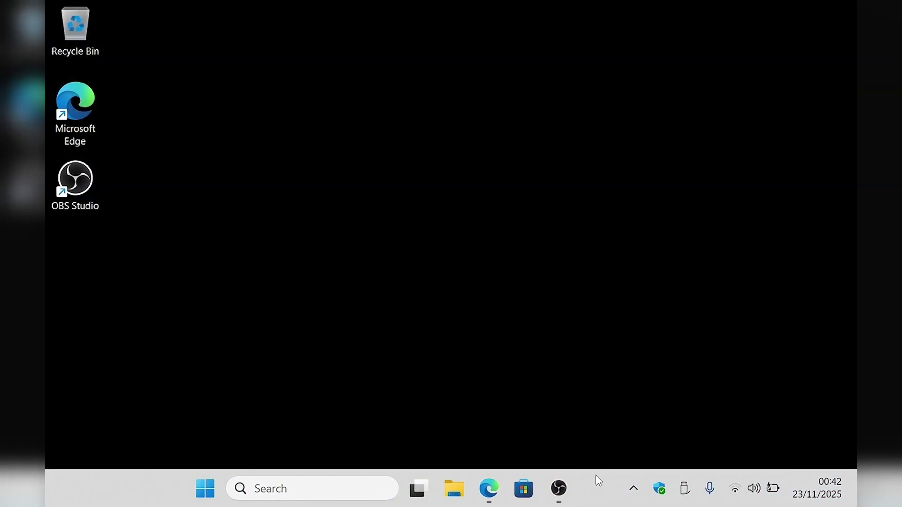
Step: Hide the taskbar search box, turn off Task view, and align the taskbar left
{"action": "right_click", "coordinate": [598, 480]}
{"action": "left_click", "coordinate": [622, 456]}
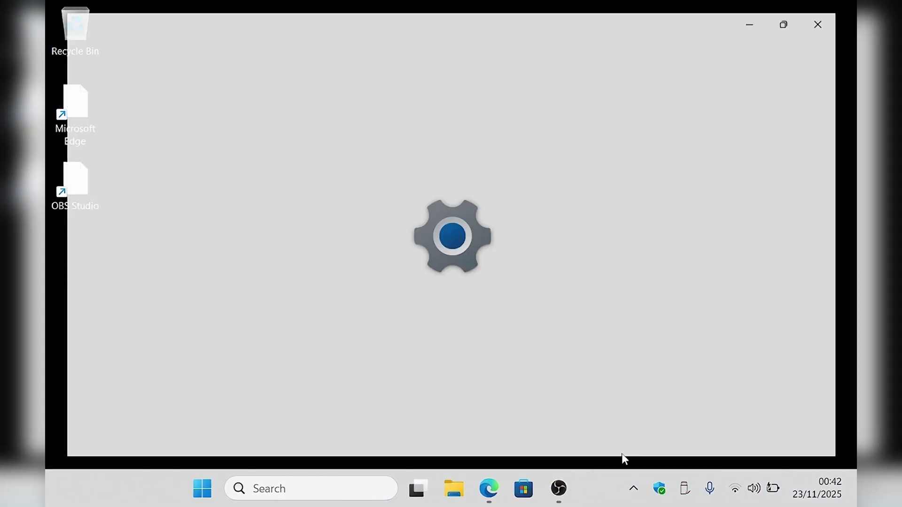
{"action": "left_click", "coordinate": [768, 207]}
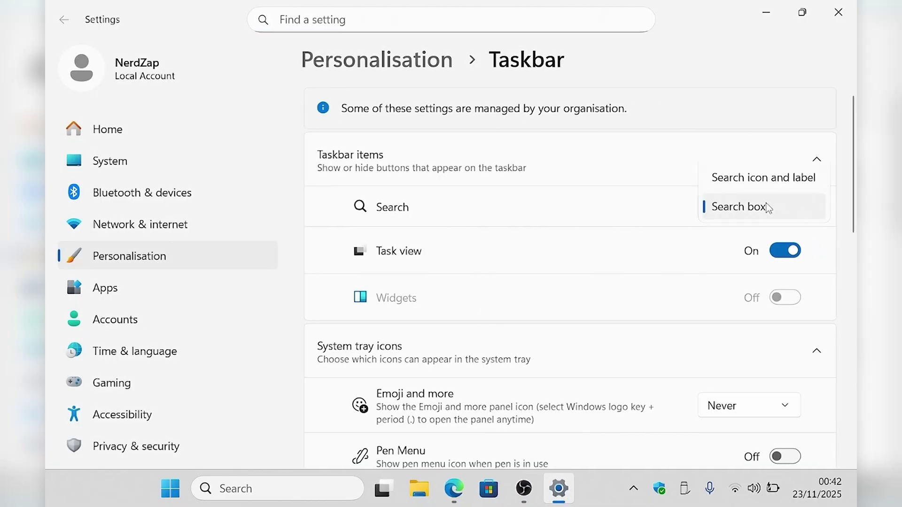
{"action": "left_click", "coordinate": [740, 121]}
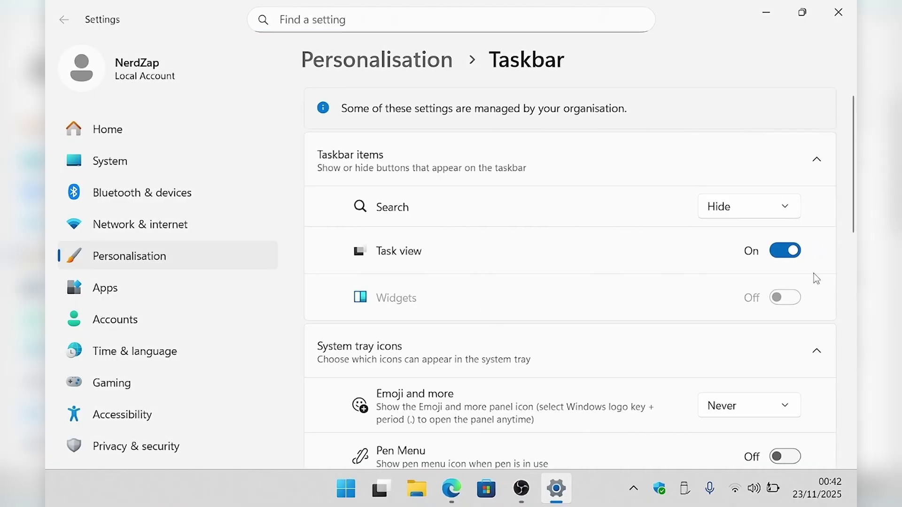
{"action": "left_click", "coordinate": [787, 251]}
{"action": "left_click_drag", "start_coordinate": [856, 203], "coordinate": [849, 368]}
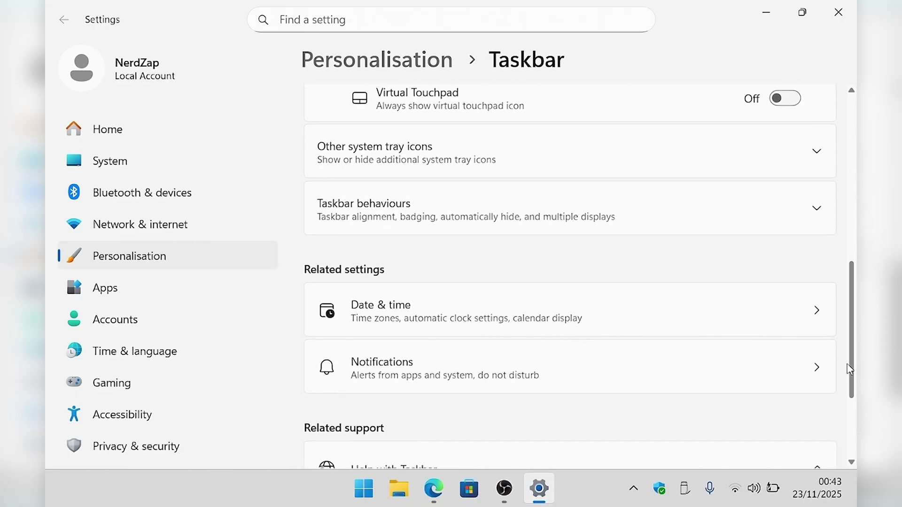
{"action": "left_click", "coordinate": [727, 224]}
{"action": "left_click", "coordinate": [767, 262]}
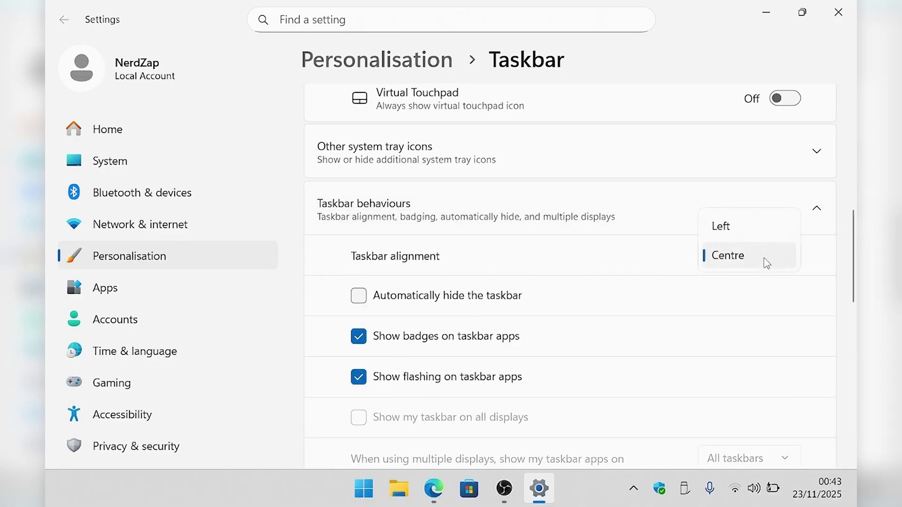
{"action": "left_click", "coordinate": [757, 230]}
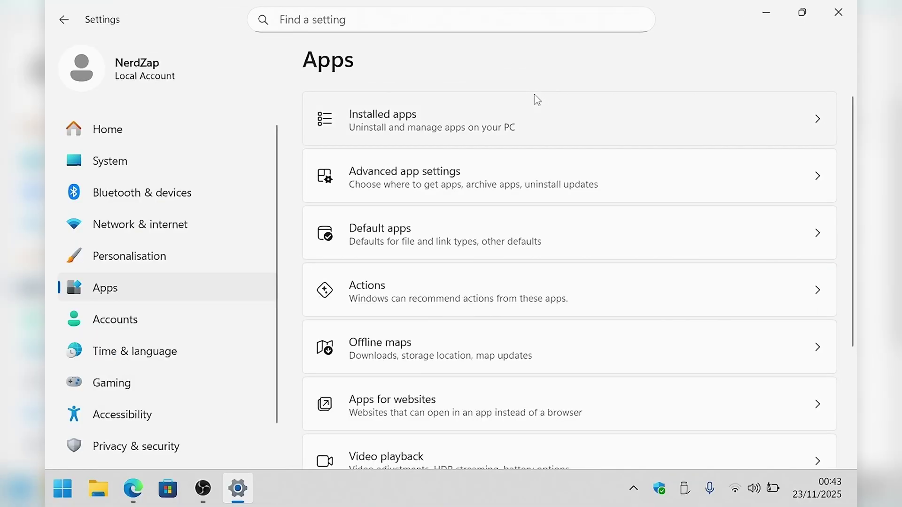
Step: Browse the Installed apps list, then open System components from the AI components page
{"action": "left_click", "coordinate": [534, 99]}
{"action": "scroll", "coordinate": [855, 174], "scroll_direction": "down", "scroll_amount": 1}
{"action": "left_click_drag", "start_coordinate": [855, 174], "coordinate": [856, 366]}
{"action": "left_click", "coordinate": [701, 321]}
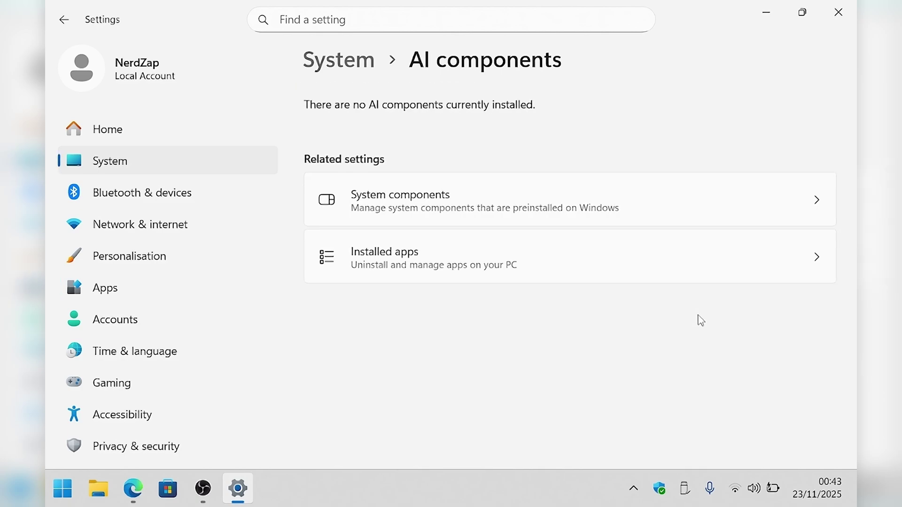
{"action": "left_click", "coordinate": [691, 200]}
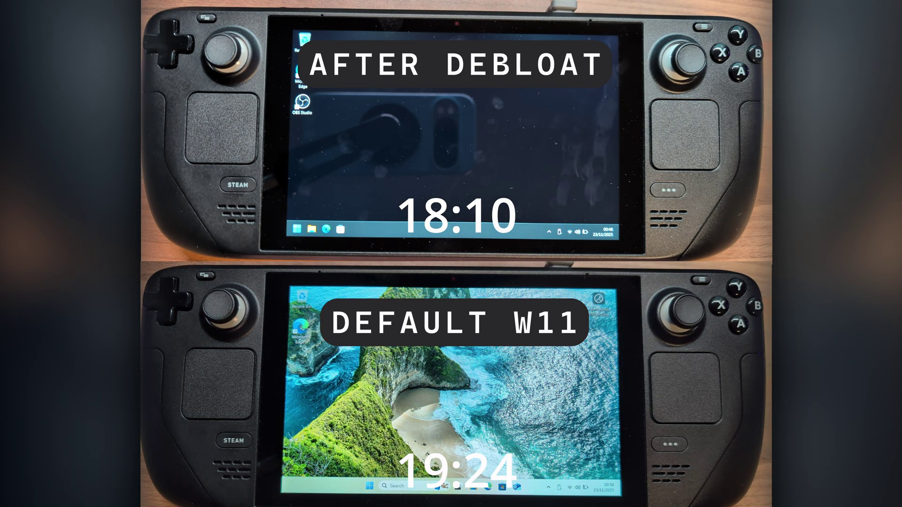
Step: Open the debloated Steam Deck's Start menu, then the default Windows 11 one for comparison
{"action": "left_click", "coordinate": [296, 228]}
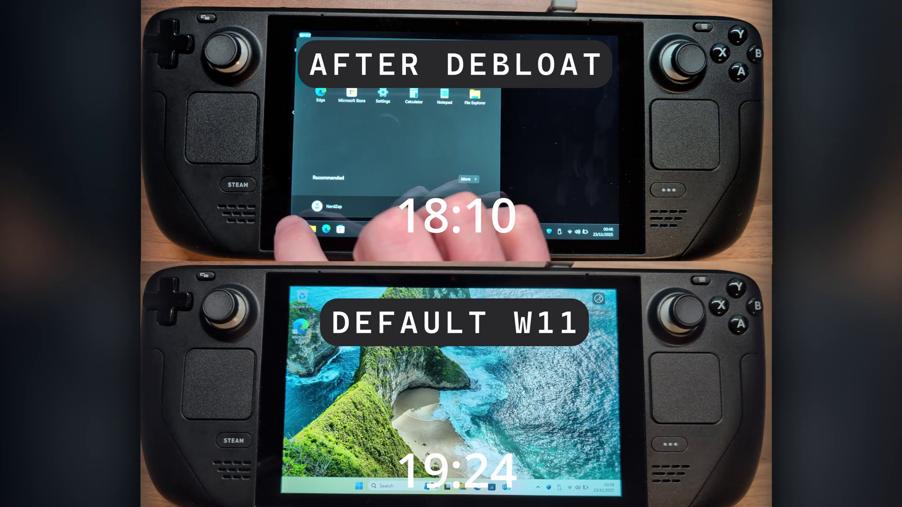
{"action": "left_click", "coordinate": [358, 486]}
{"action": "left_click", "coordinate": [297, 229]}
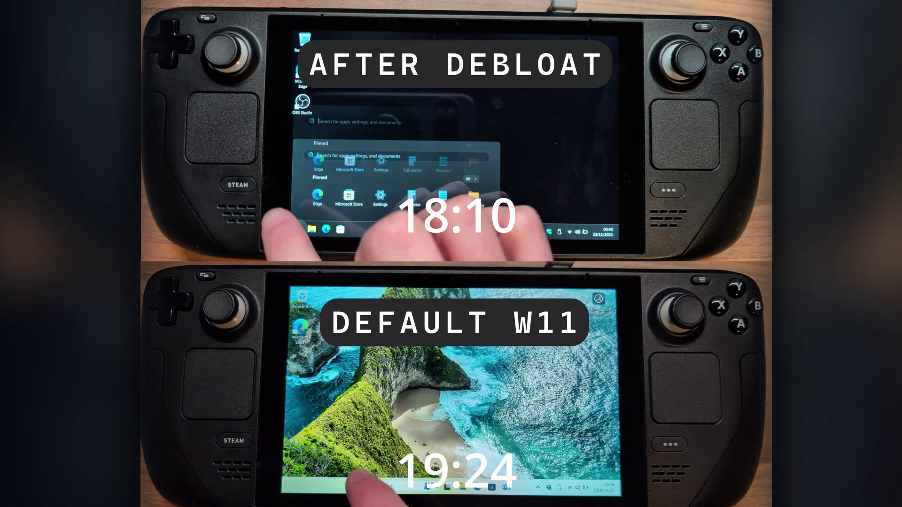